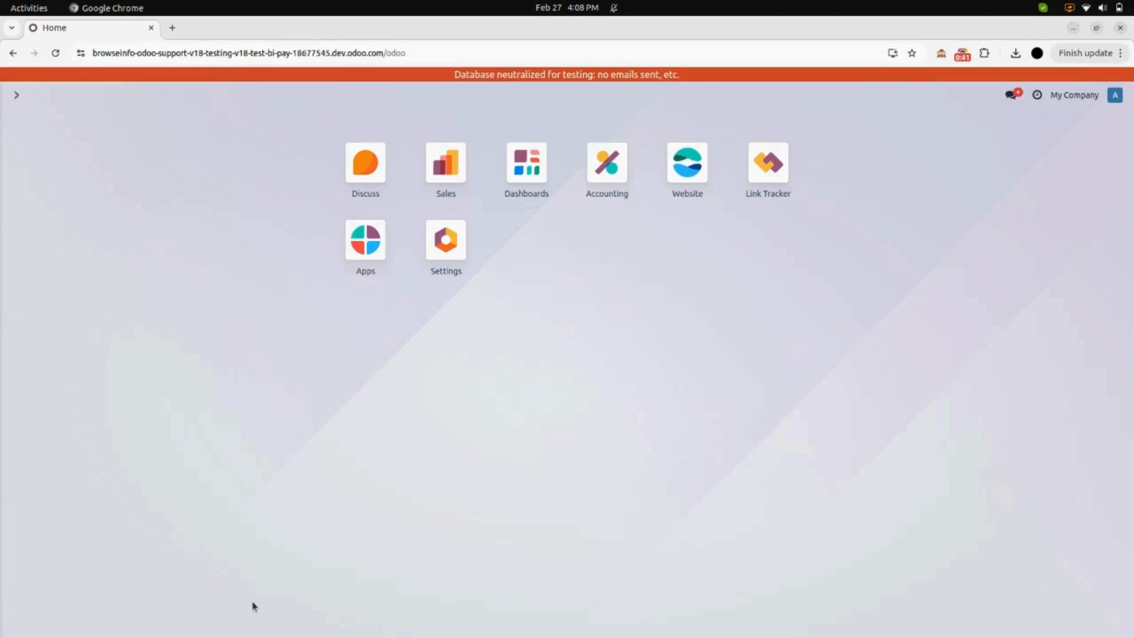
Step: Open the PayFast payment provider's record from the website's eCommerce configuration to review its state and credentials
click(697, 175)
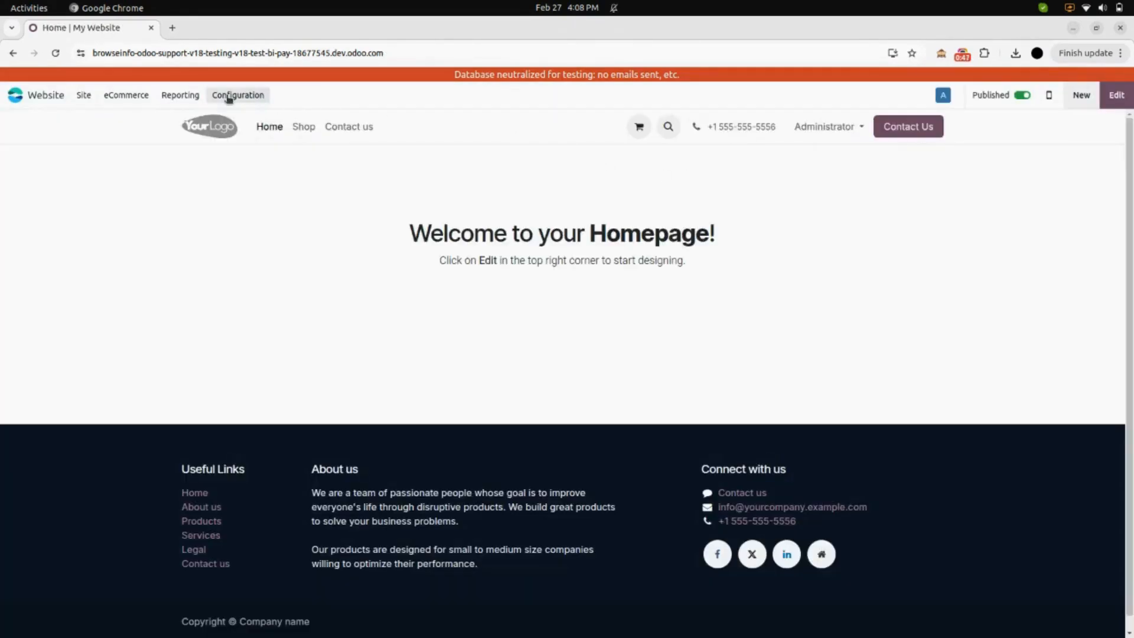
click(229, 97)
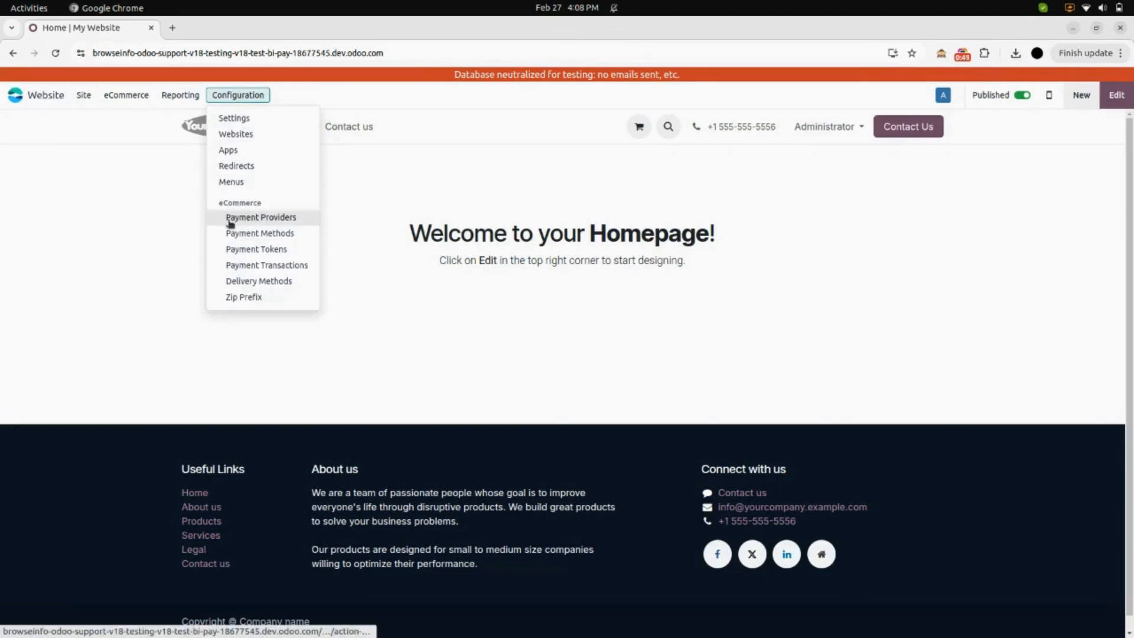
click(281, 223)
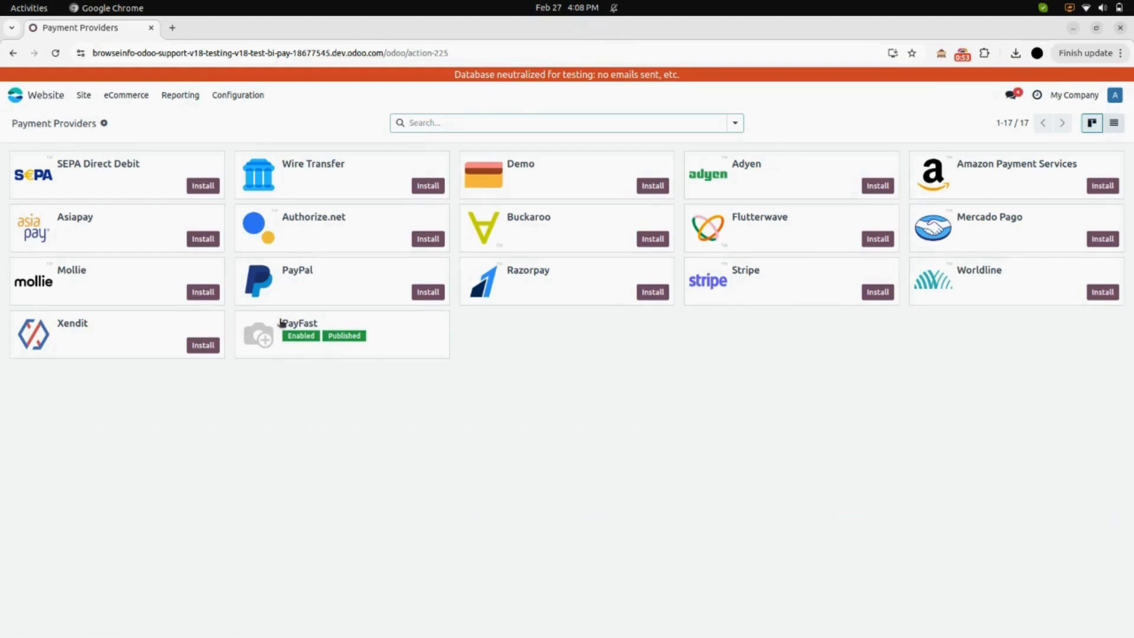
click(330, 347)
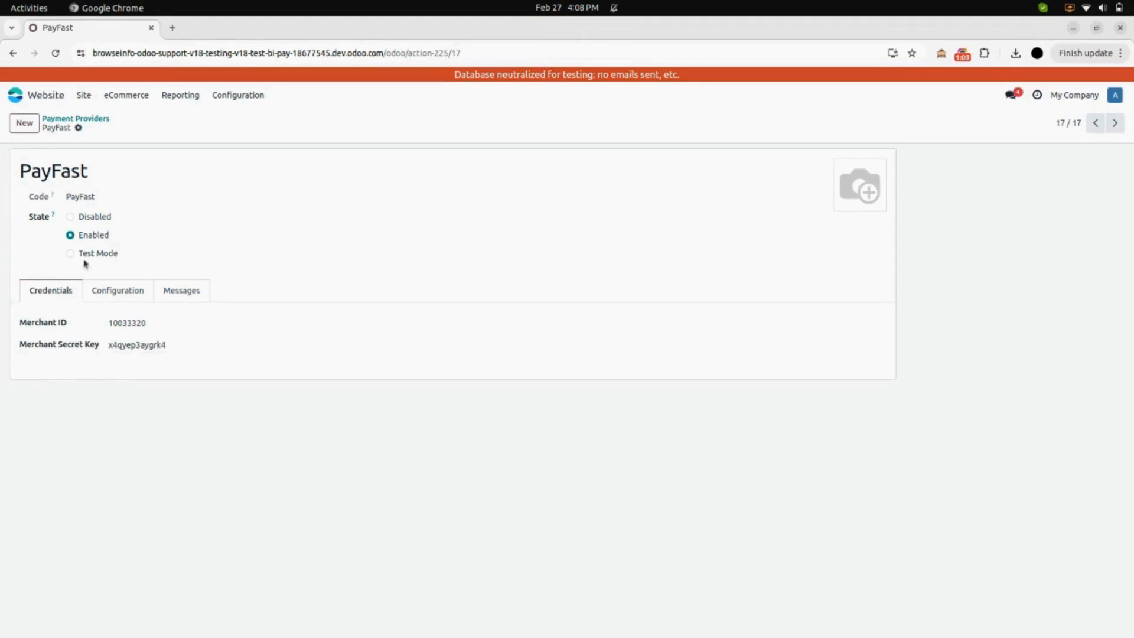
Step: Add 2 units of the Acoustic bloc product to the cart from the website's shop
click(83, 95)
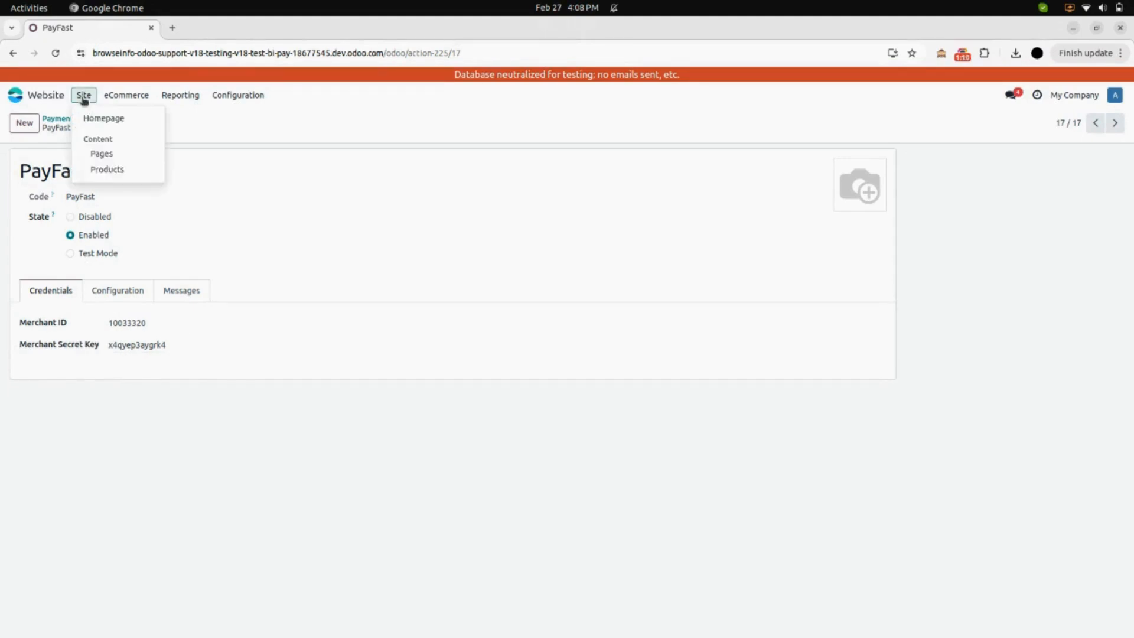
click(107, 119)
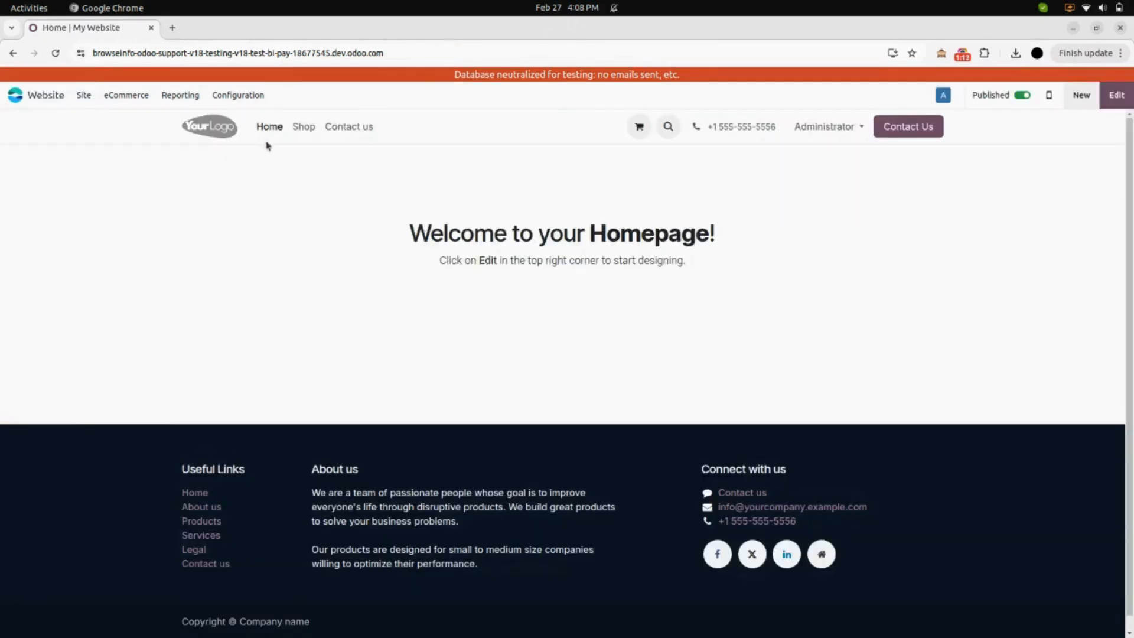
click(303, 128)
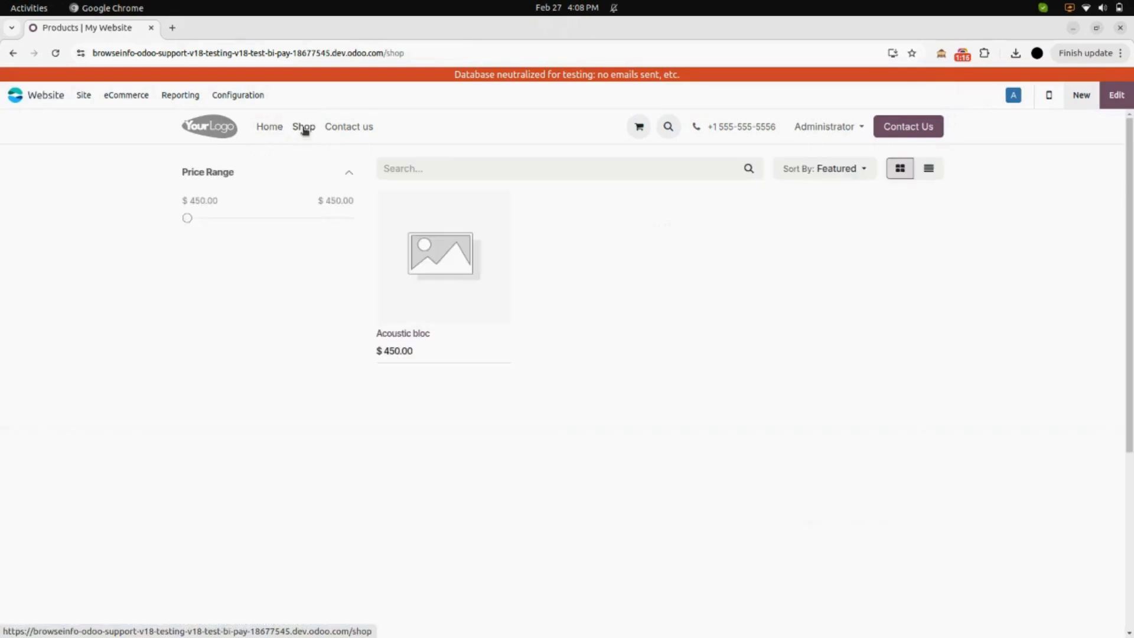
click(387, 273)
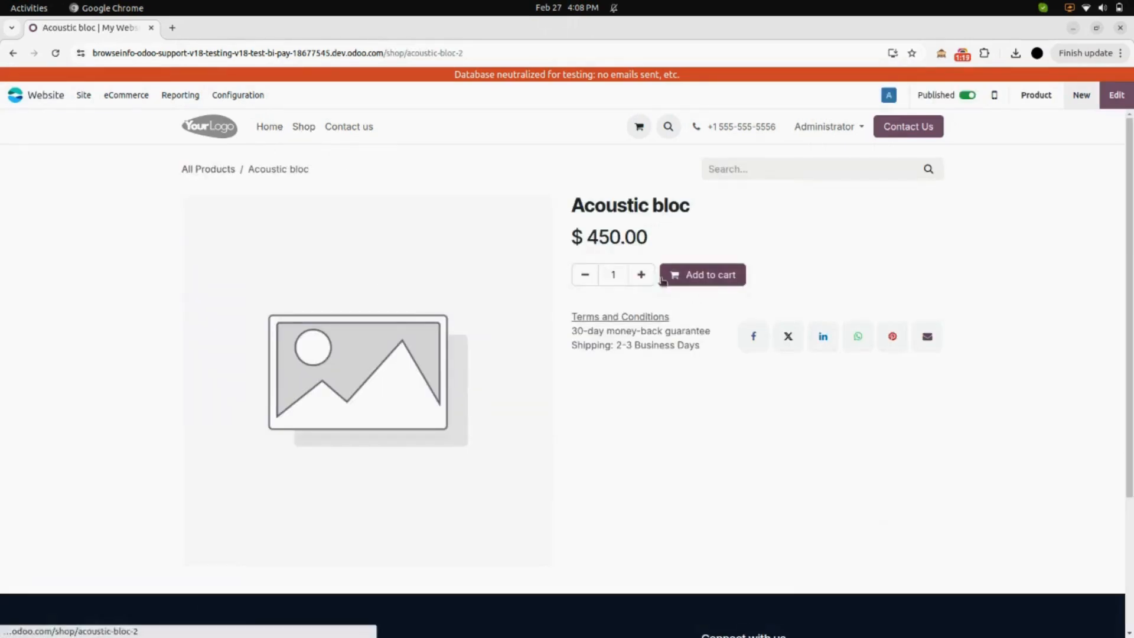
click(642, 274)
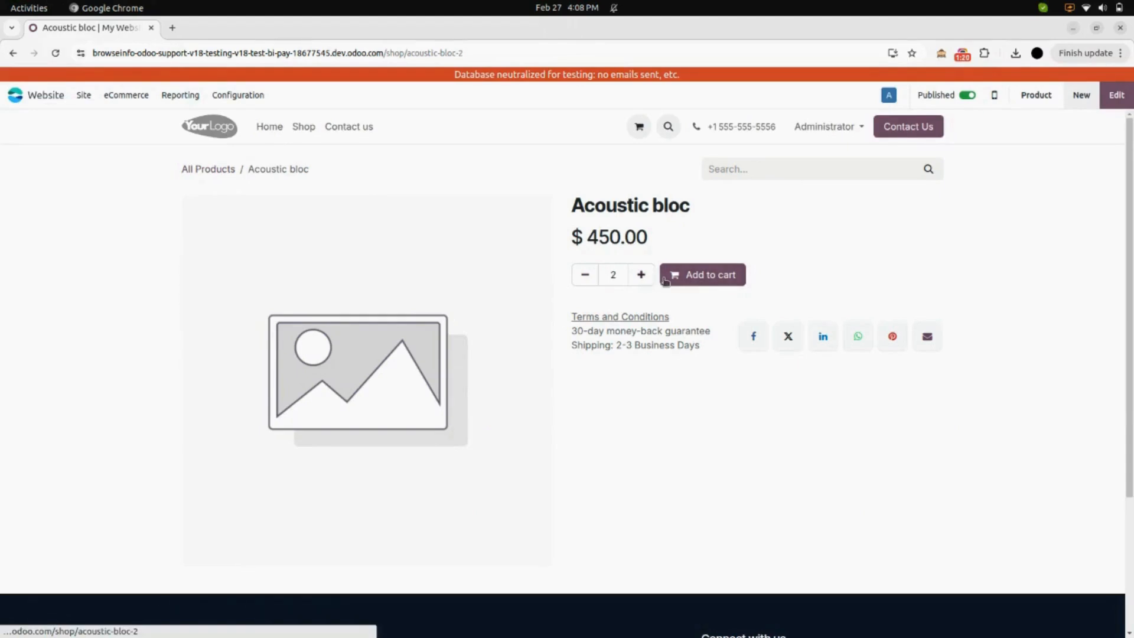
click(699, 277)
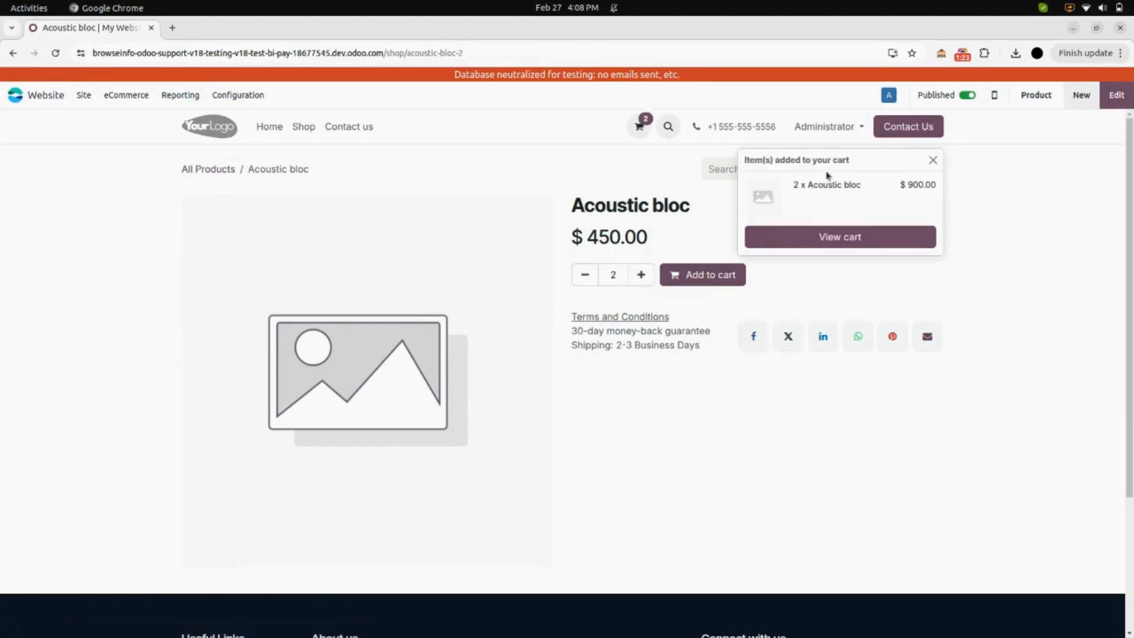
Step: Check out the cart with standard delivery and PayFast, and complete the payment from the sandbox wallet funds
click(840, 238)
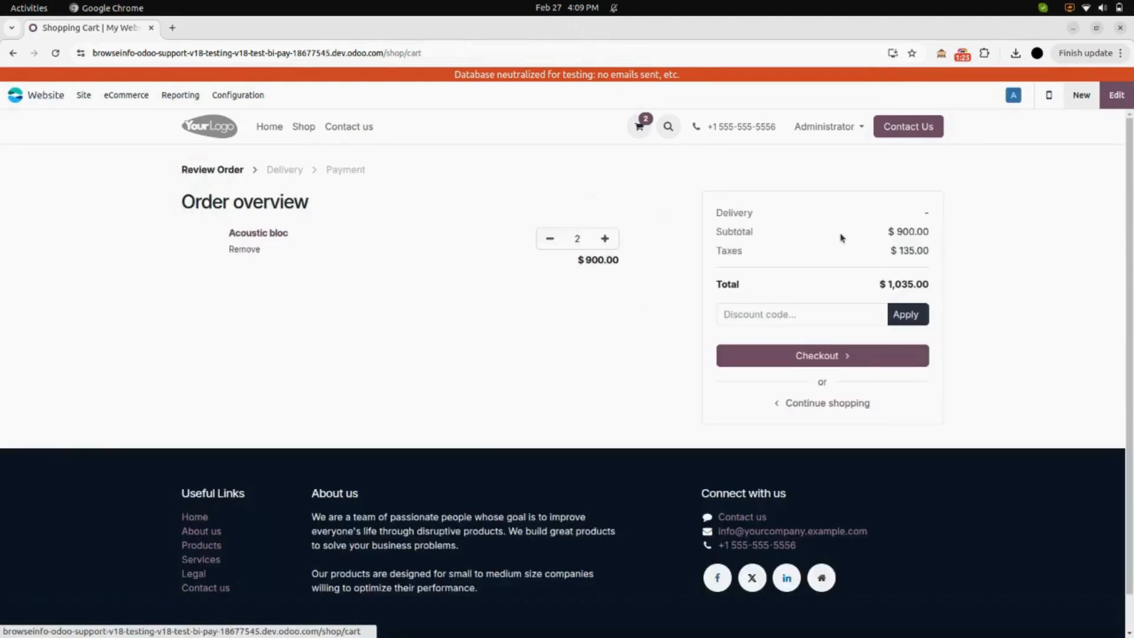
click(810, 355)
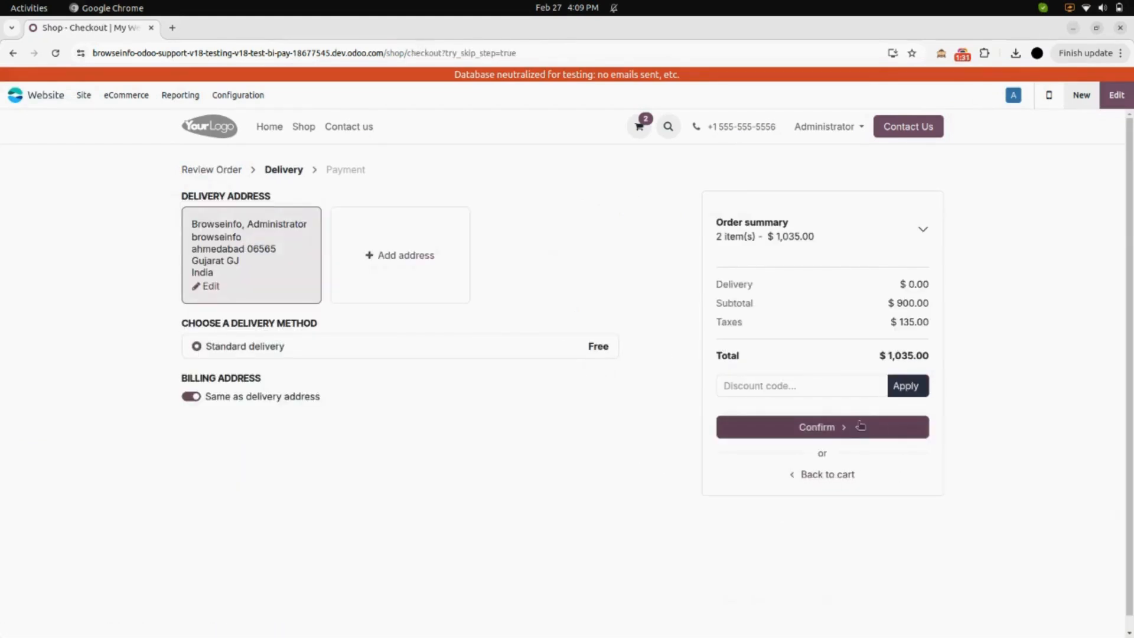
click(818, 429)
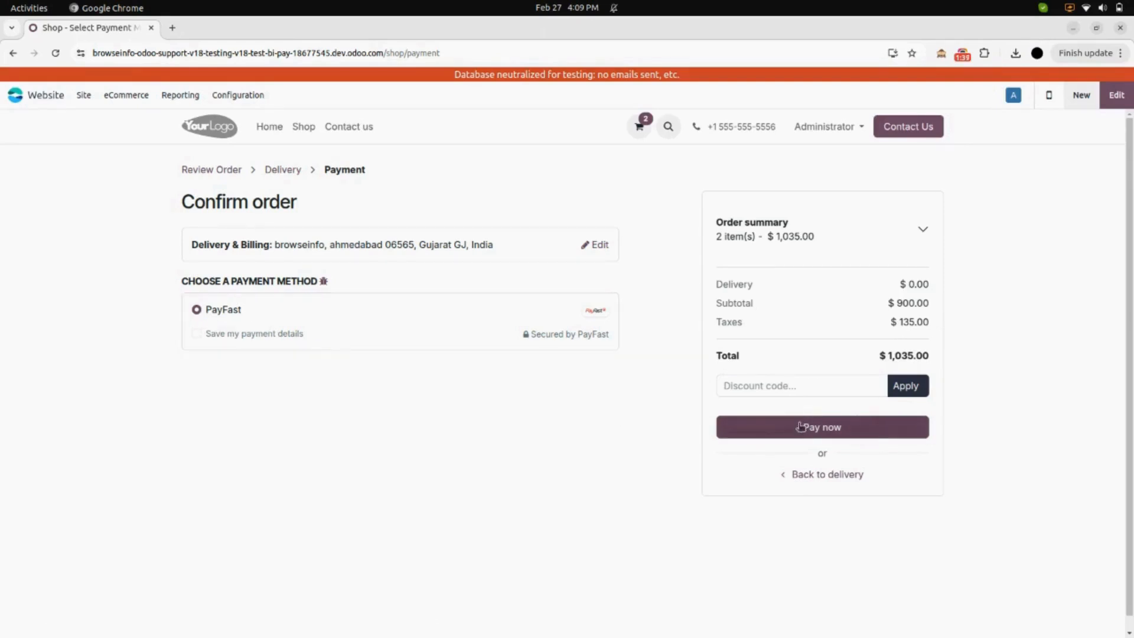
click(836, 428)
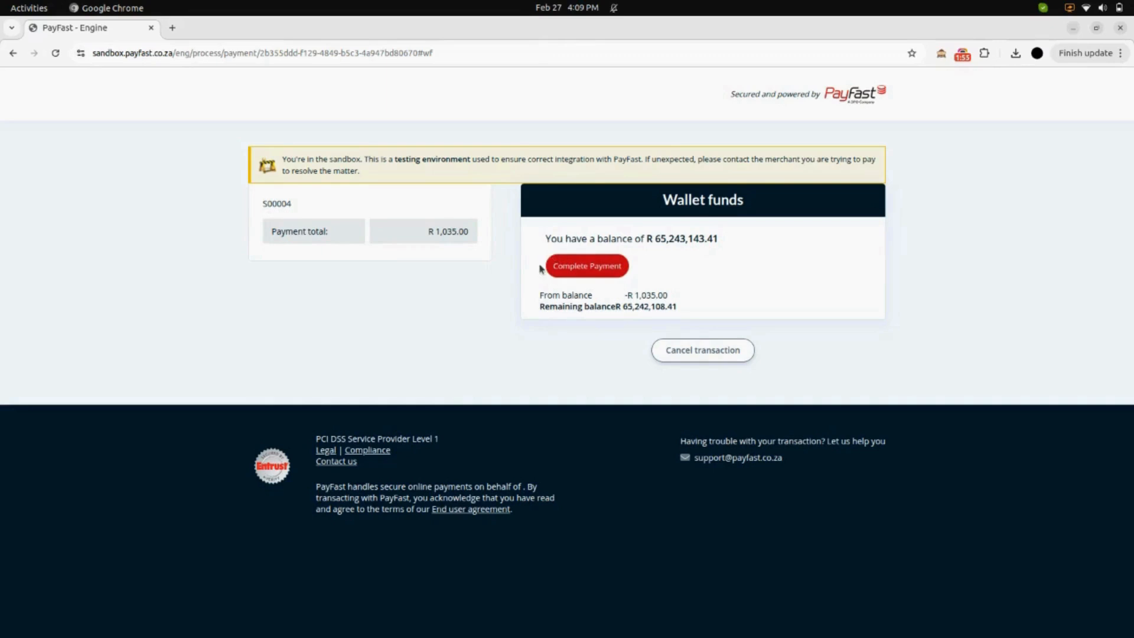
click(613, 273)
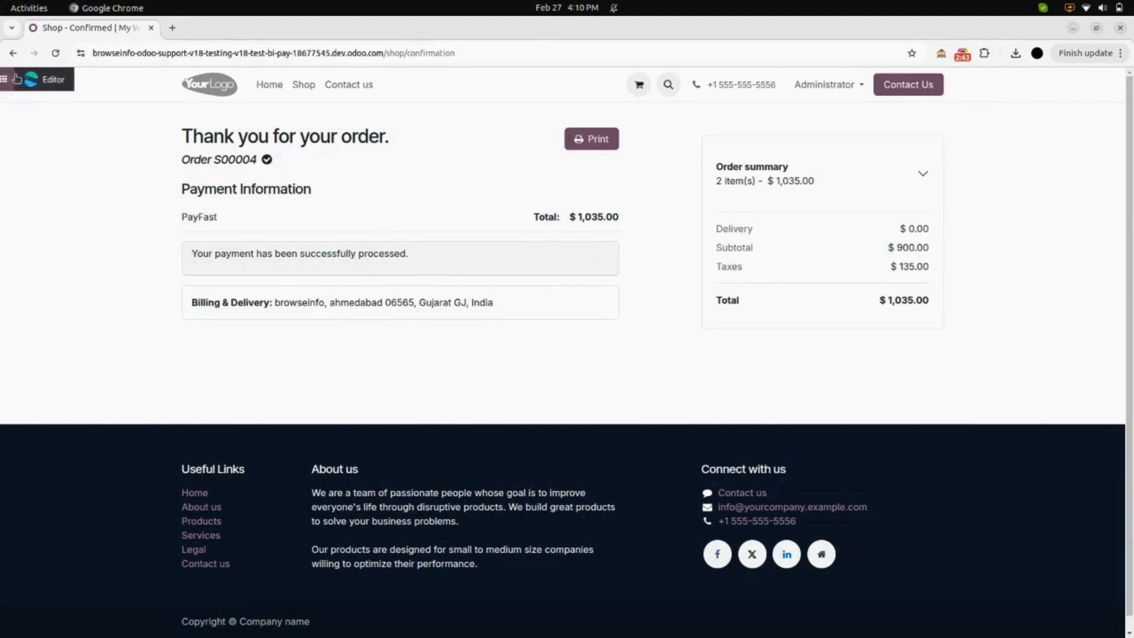
Step: Open the newest PayFast payment transaction from Accounting's online payment transactions
click(17, 79)
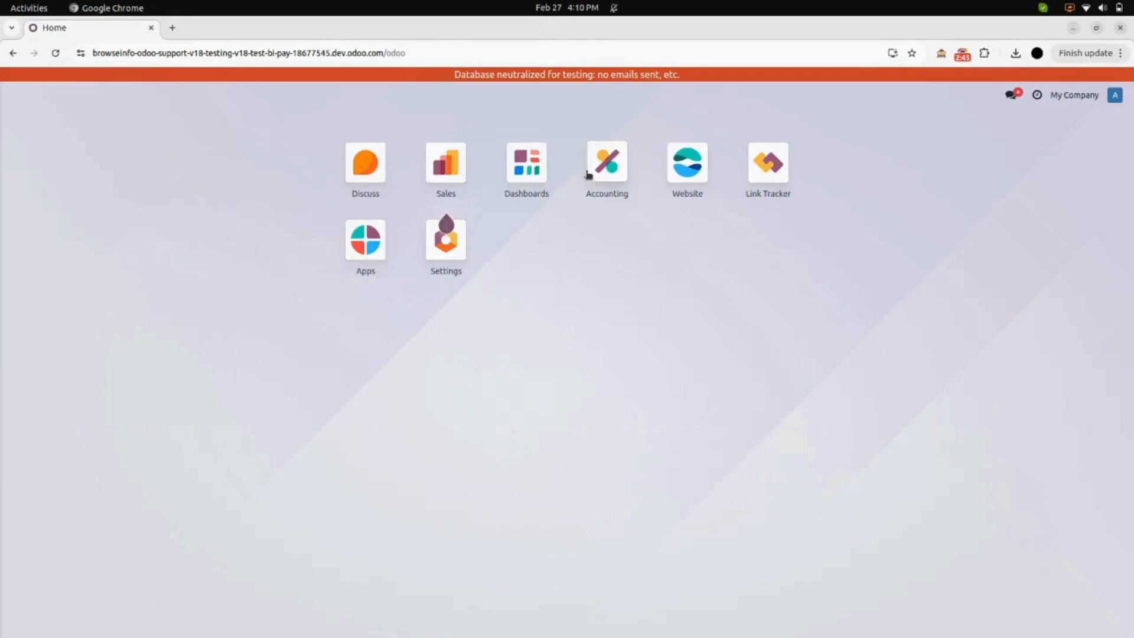
click(613, 172)
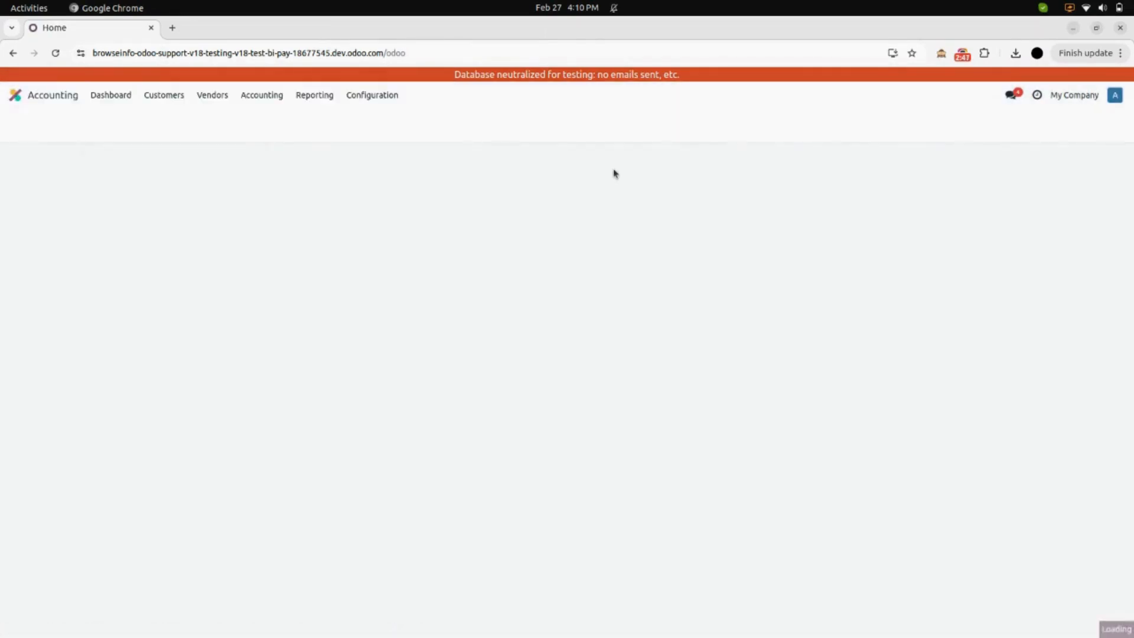
click(362, 98)
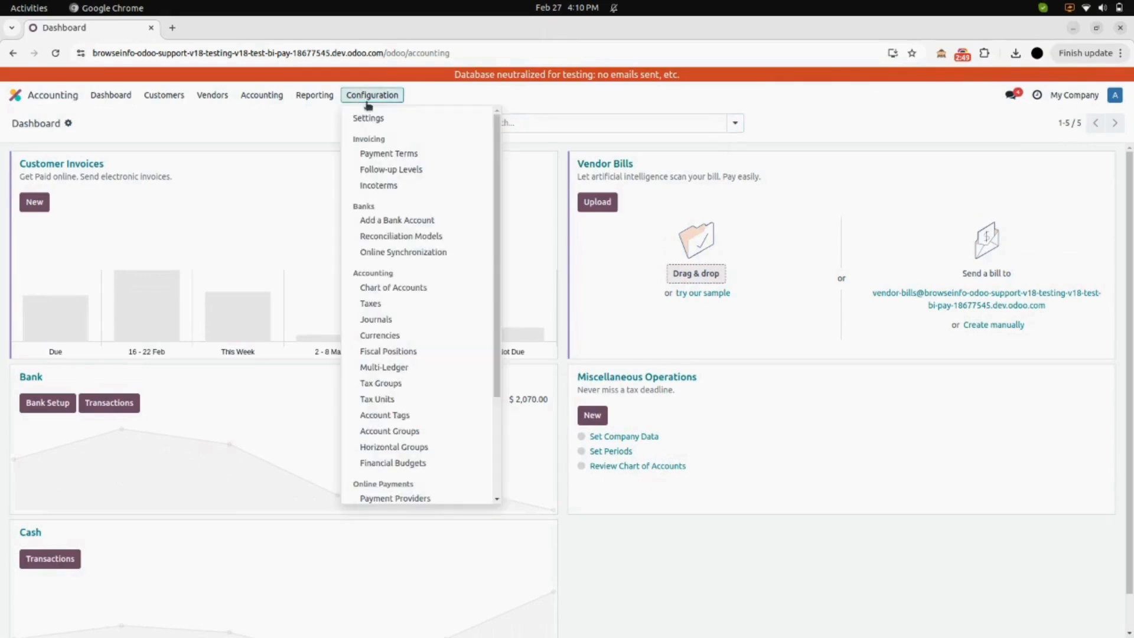
scroll(406, 293, down, 2)
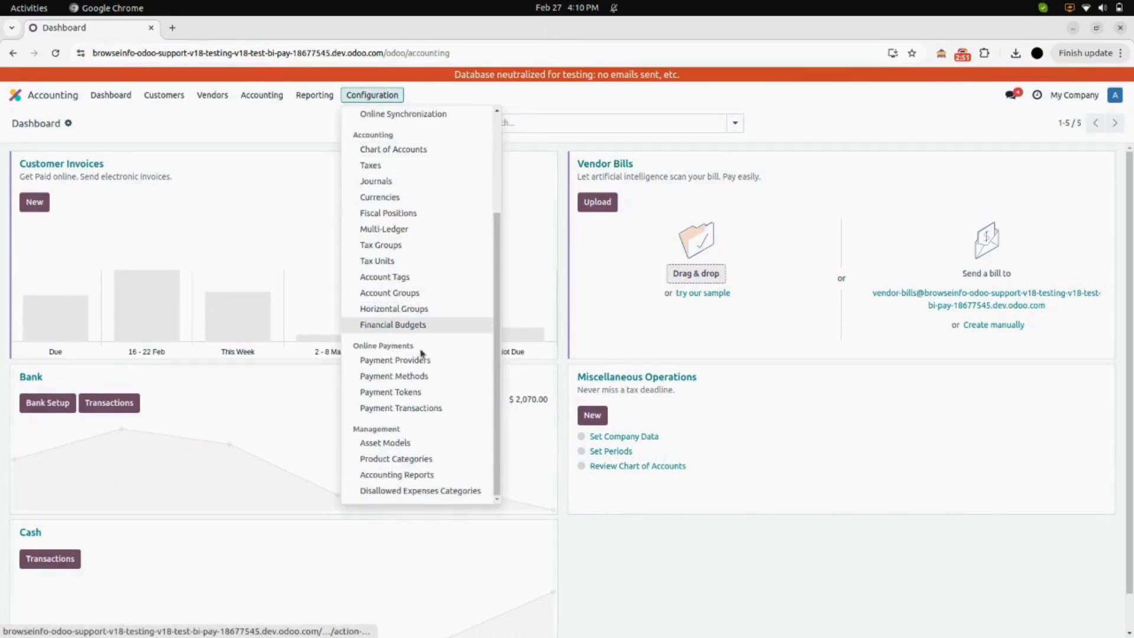
click(449, 418)
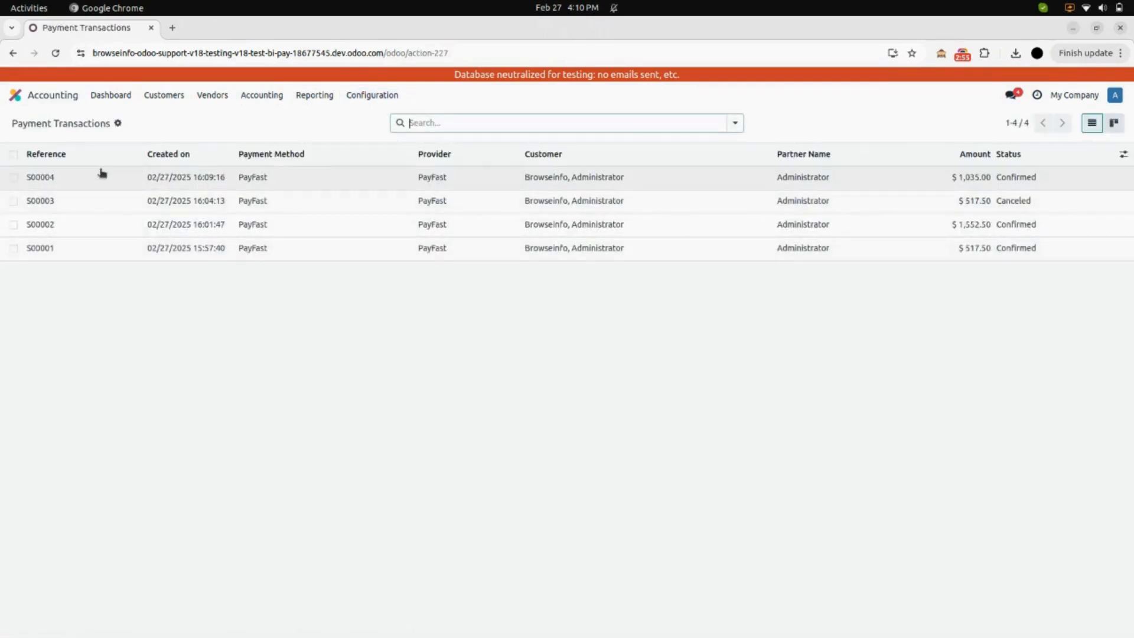
click(103, 184)
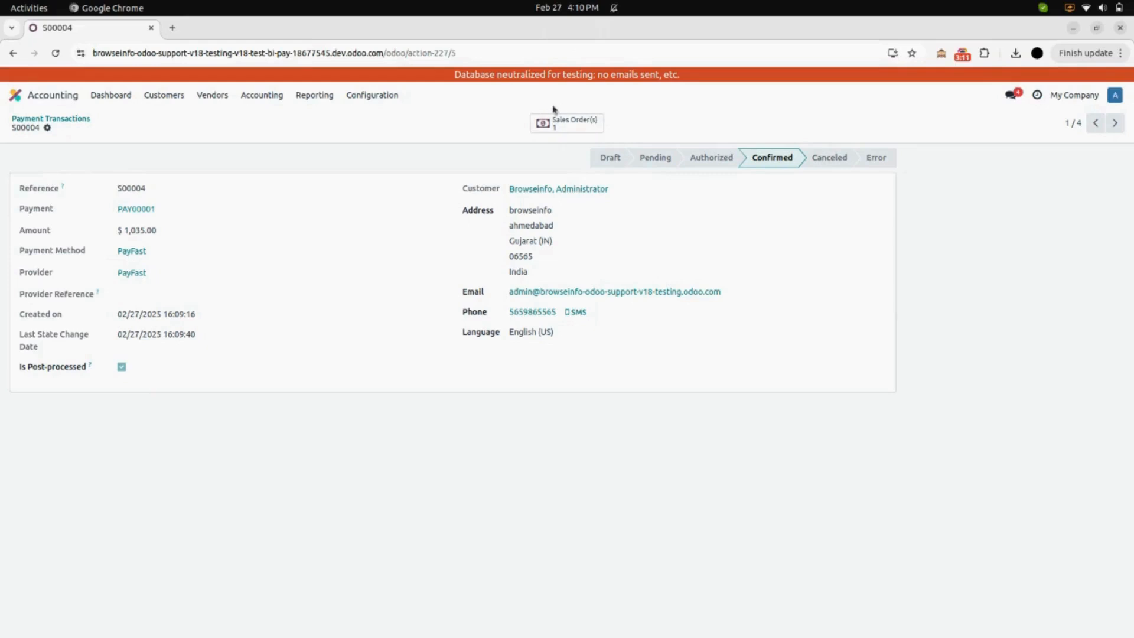
Step: Open the sales order linked to the transaction and review its order lines and message log
click(584, 130)
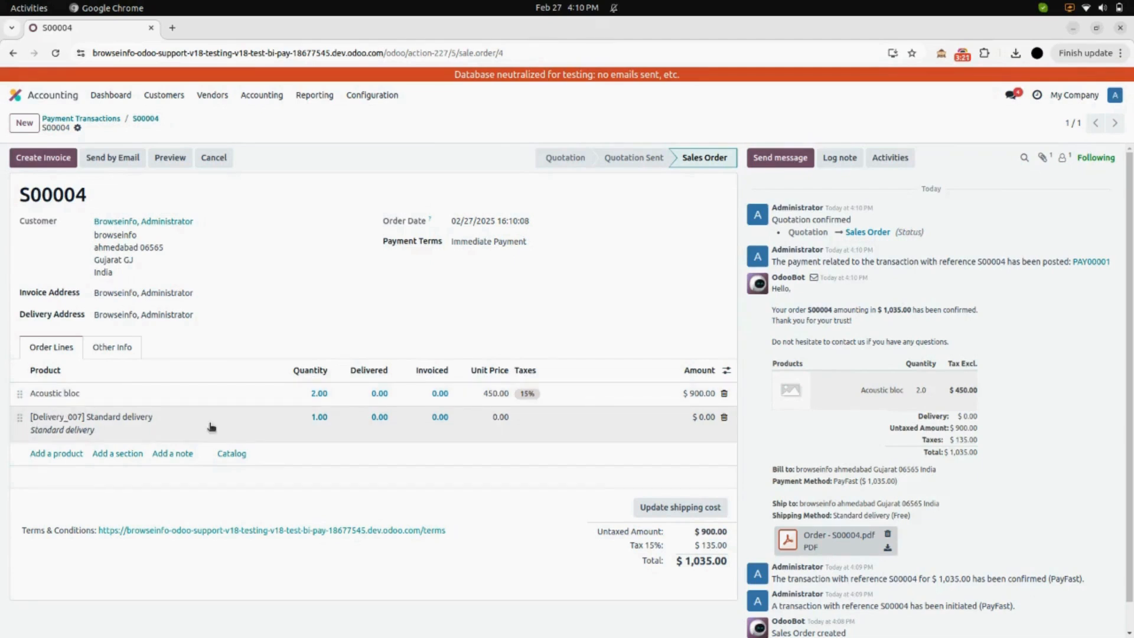
scroll(830, 307, down, 1)
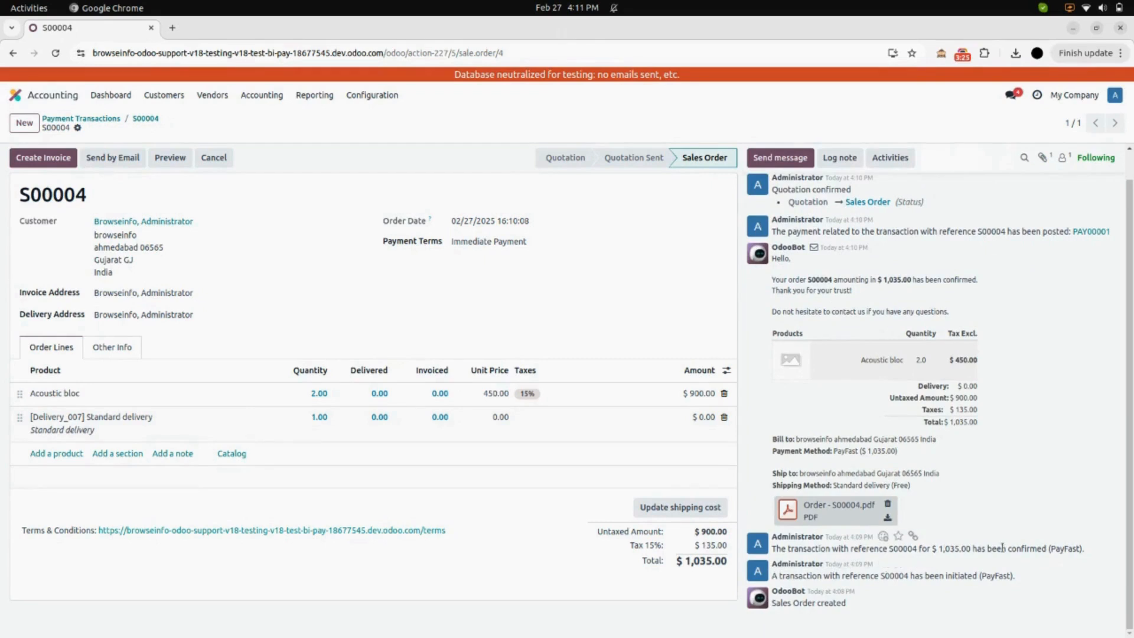
scroll(1002, 548, up, 1)
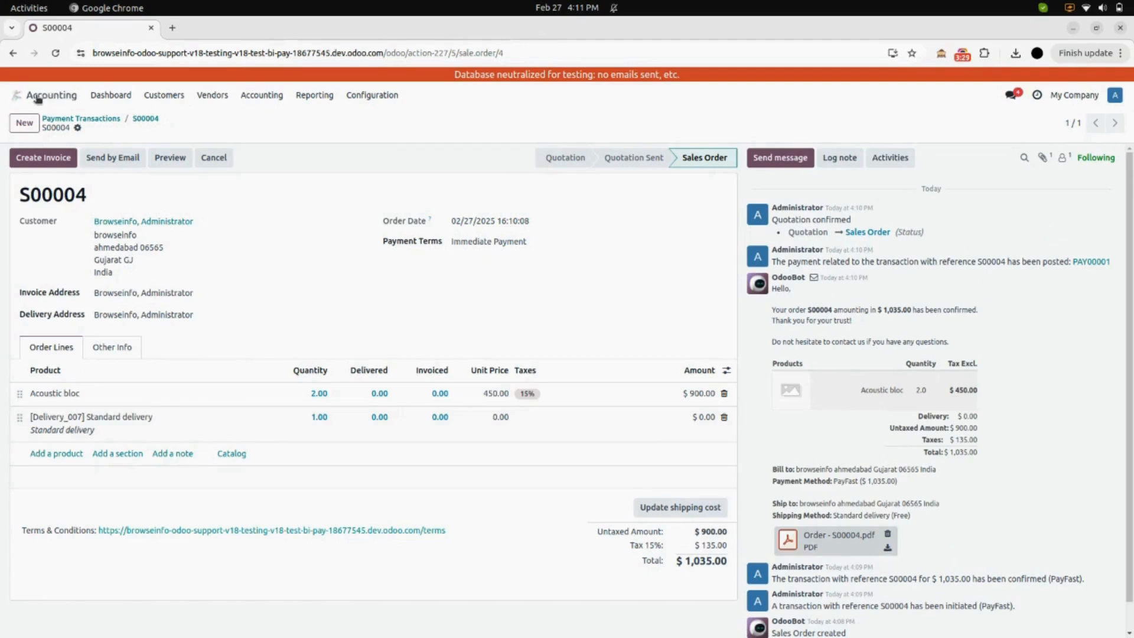
Step: Return to the website's shop and add 1 unit of the Acoustic bloc product to the cart
click(17, 95)
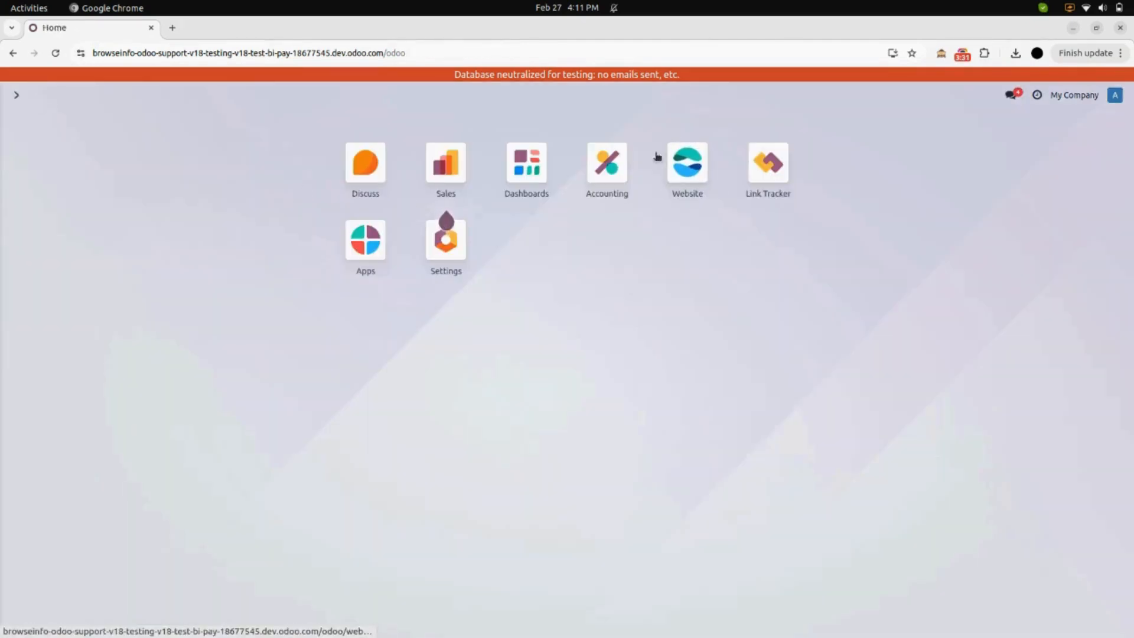
click(690, 173)
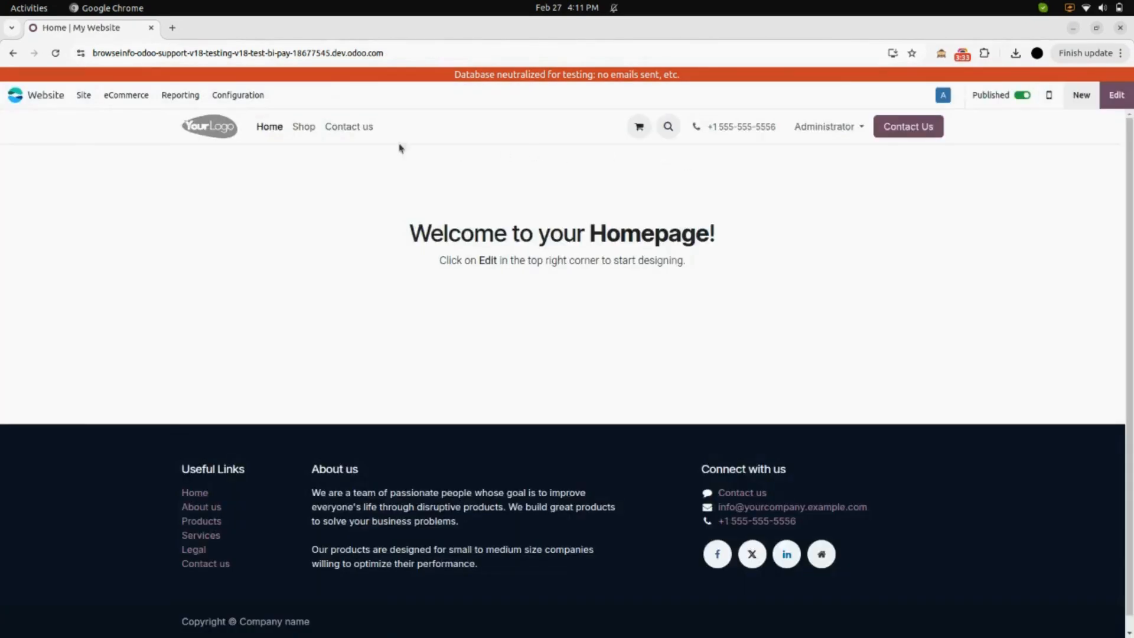
click(317, 128)
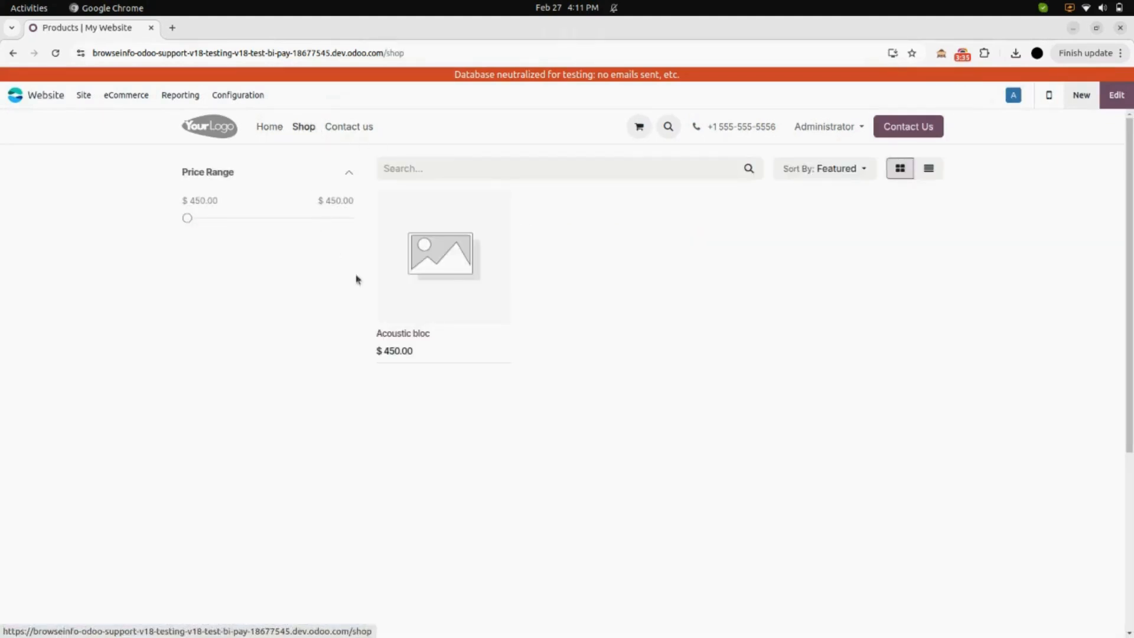
click(426, 275)
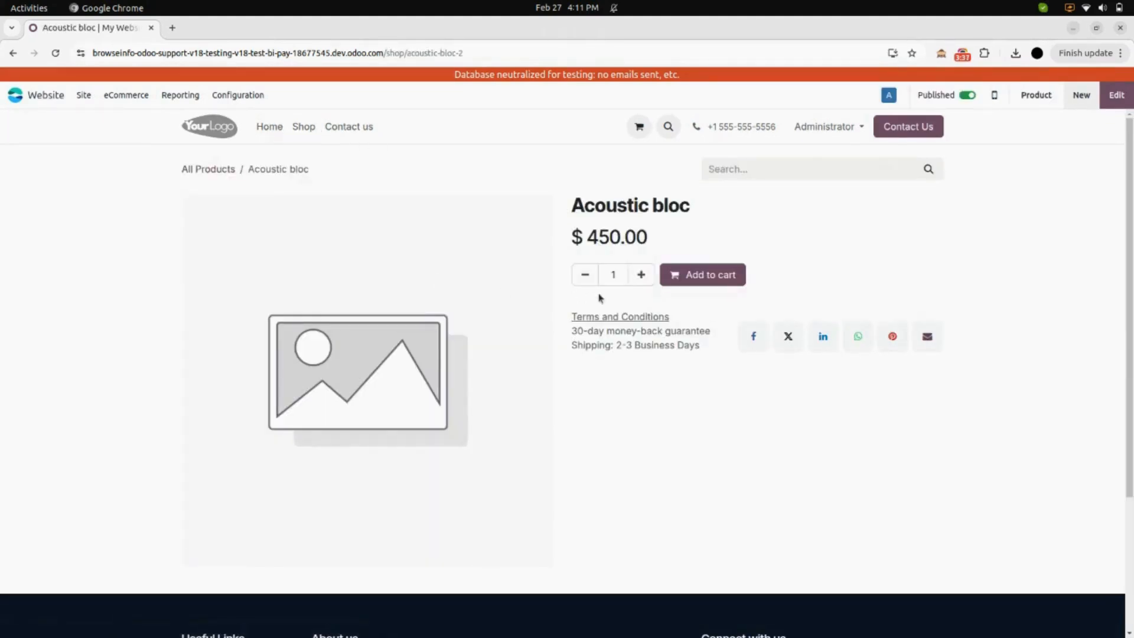
click(731, 281)
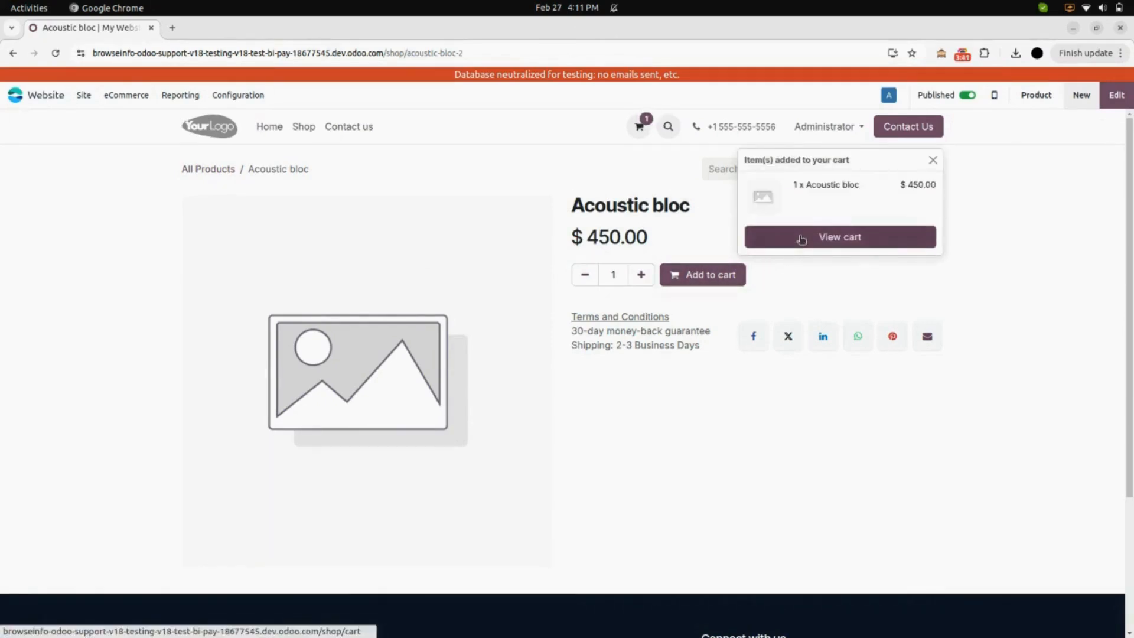
Step: Check out the cart with standard delivery and PayFast, and cancel the payment on the PayFast sandbox page
click(801, 239)
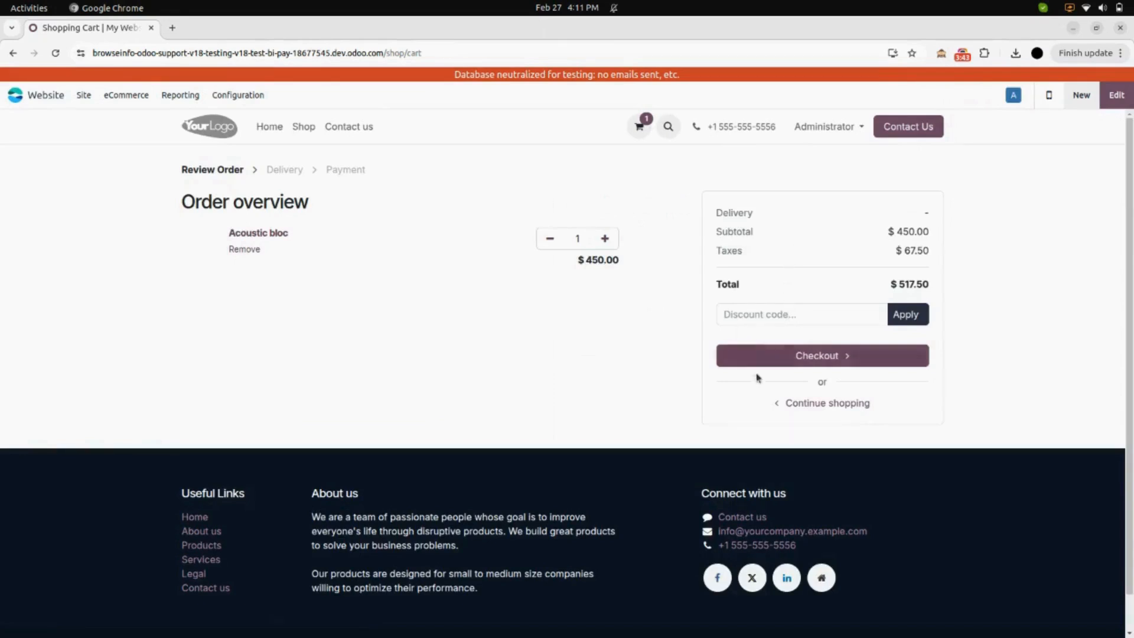
click(840, 360)
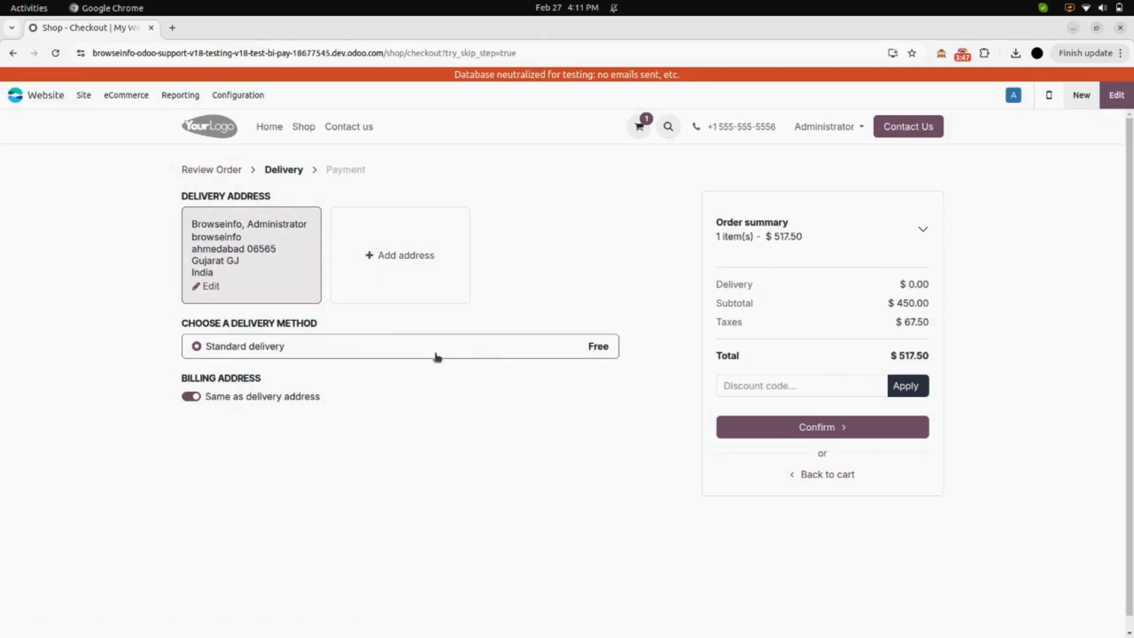
click(768, 430)
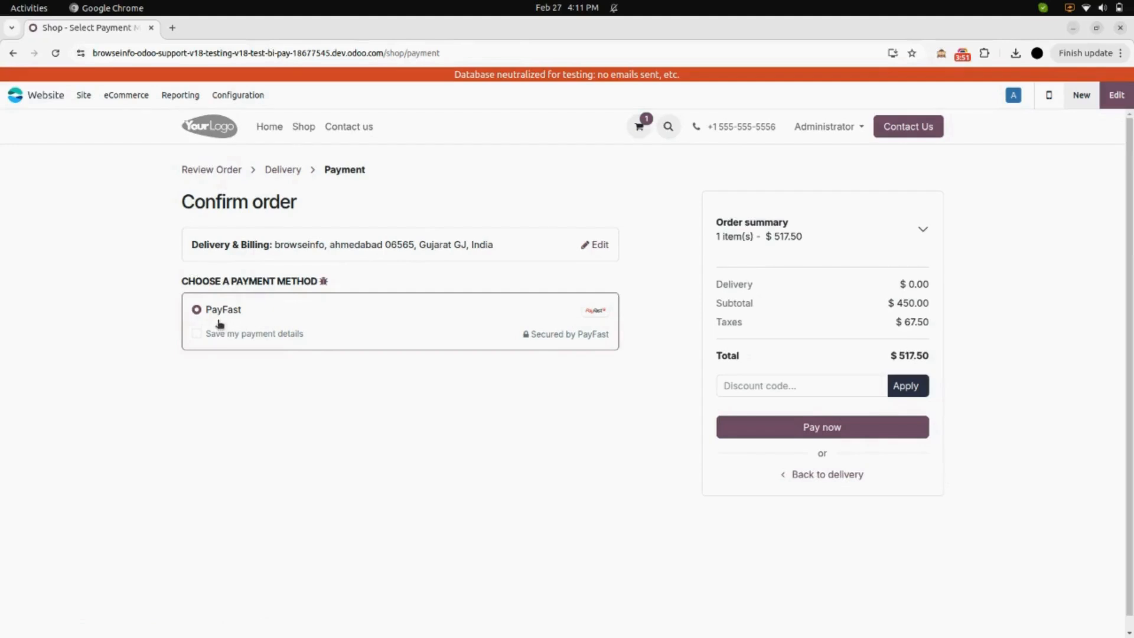
click(815, 436)
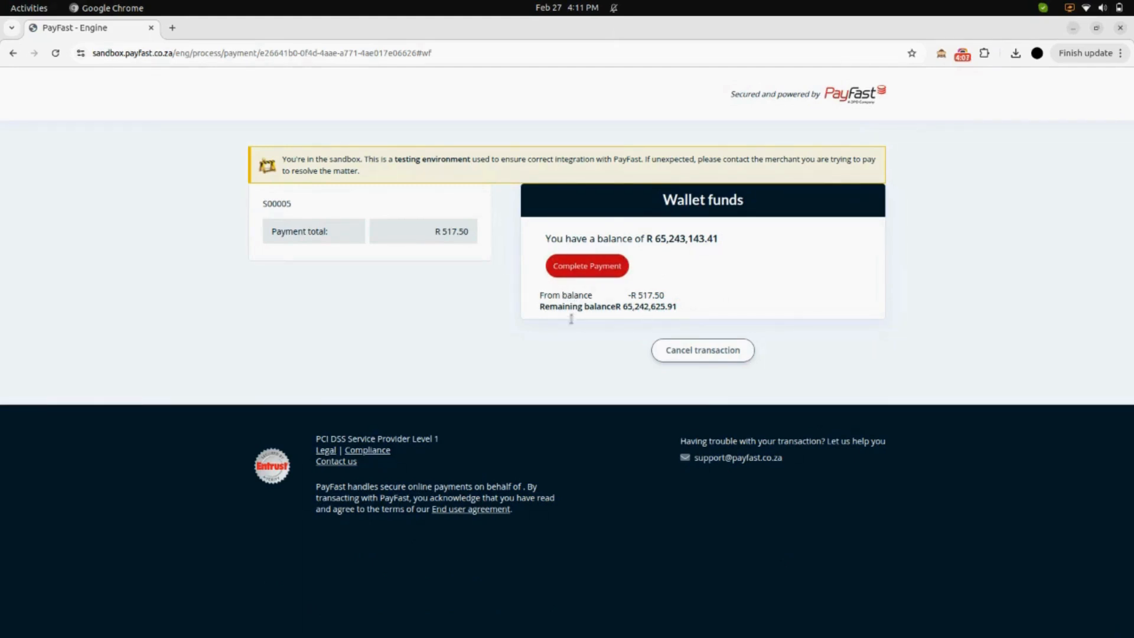
click(680, 362)
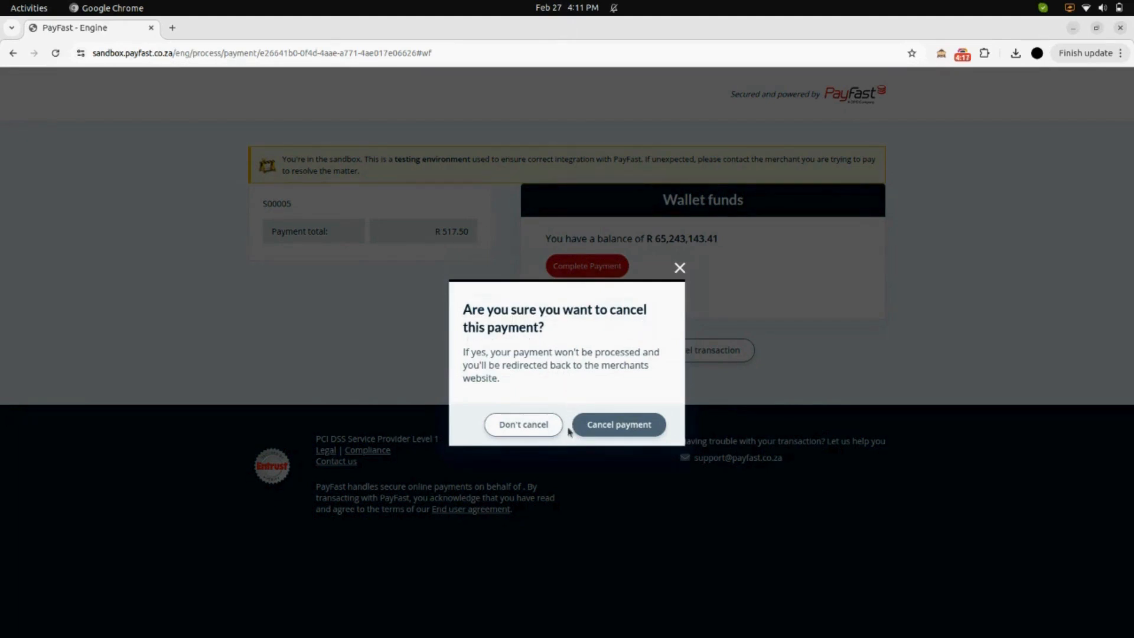
click(619, 426)
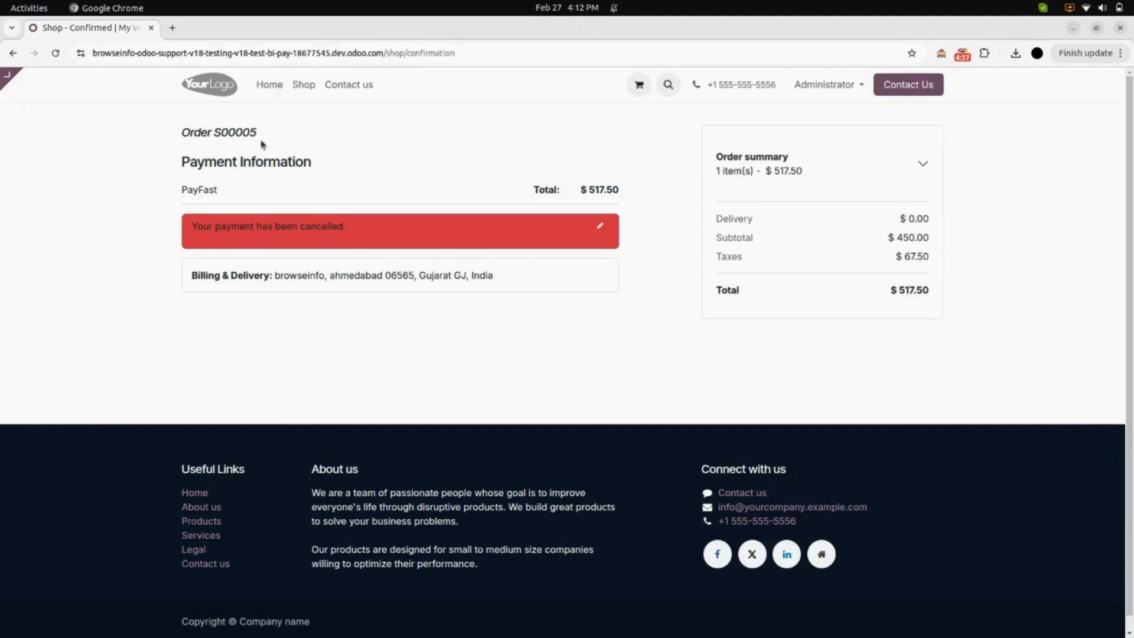
Step: Leave the webshop for the backend and open the newest canceled PayFast transaction from Accounting's online payment transactions
click(5, 77)
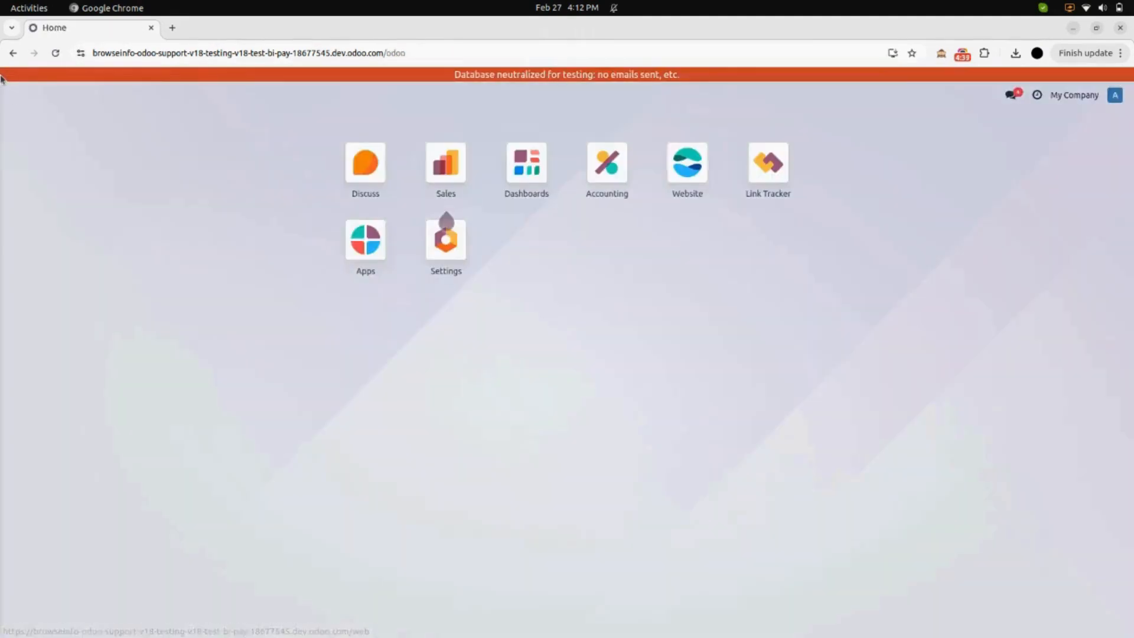
click(620, 178)
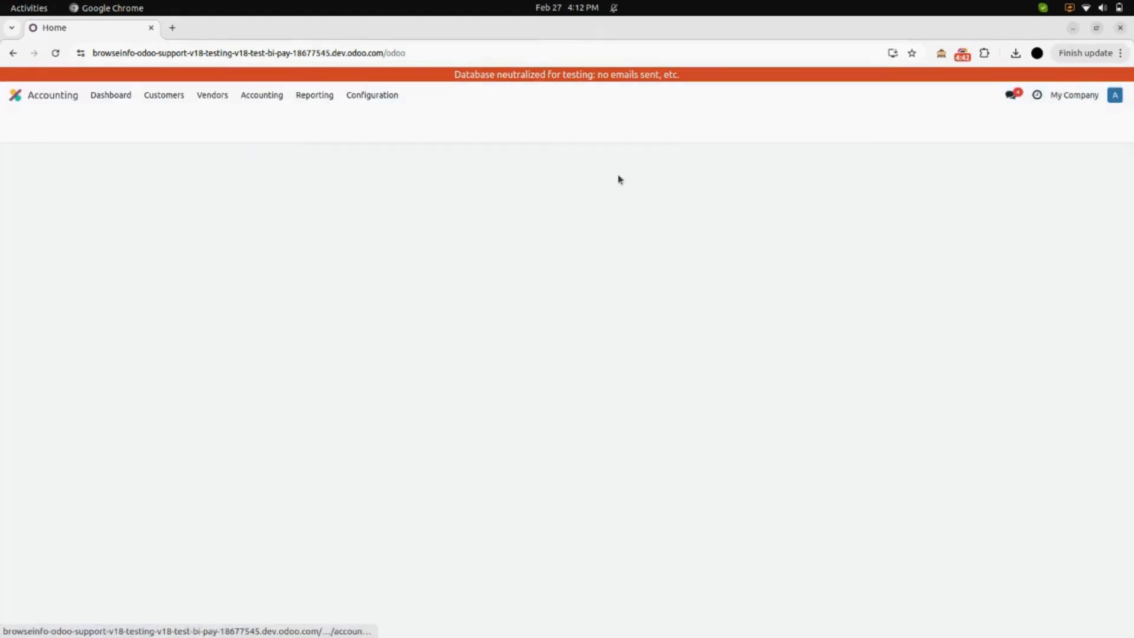
click(366, 96)
scroll(411, 384, down, 3)
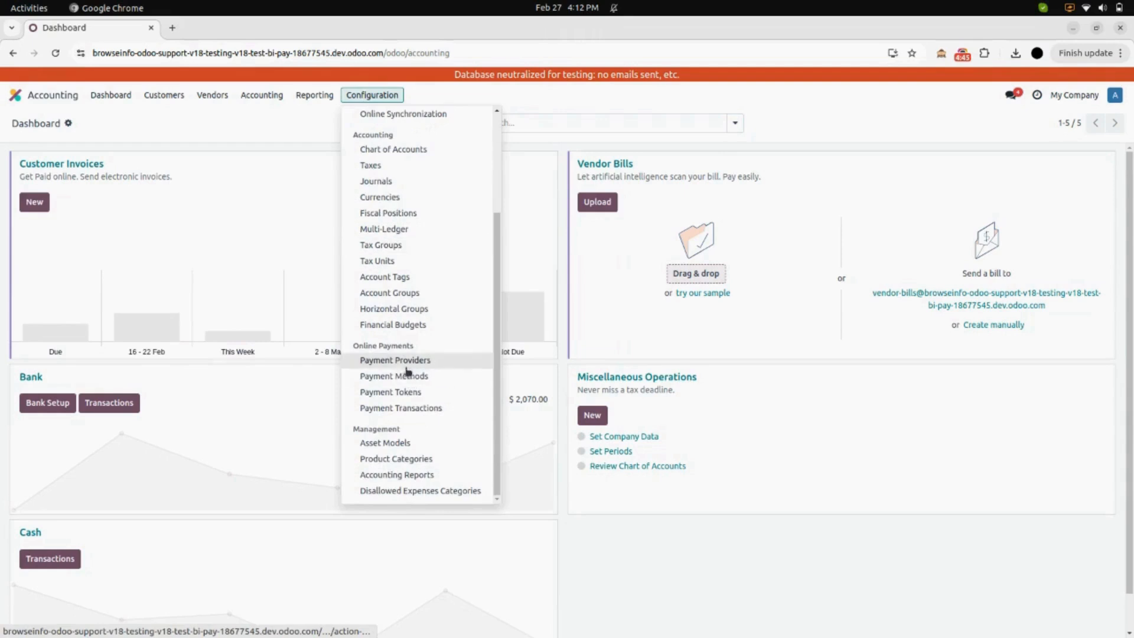
click(431, 412)
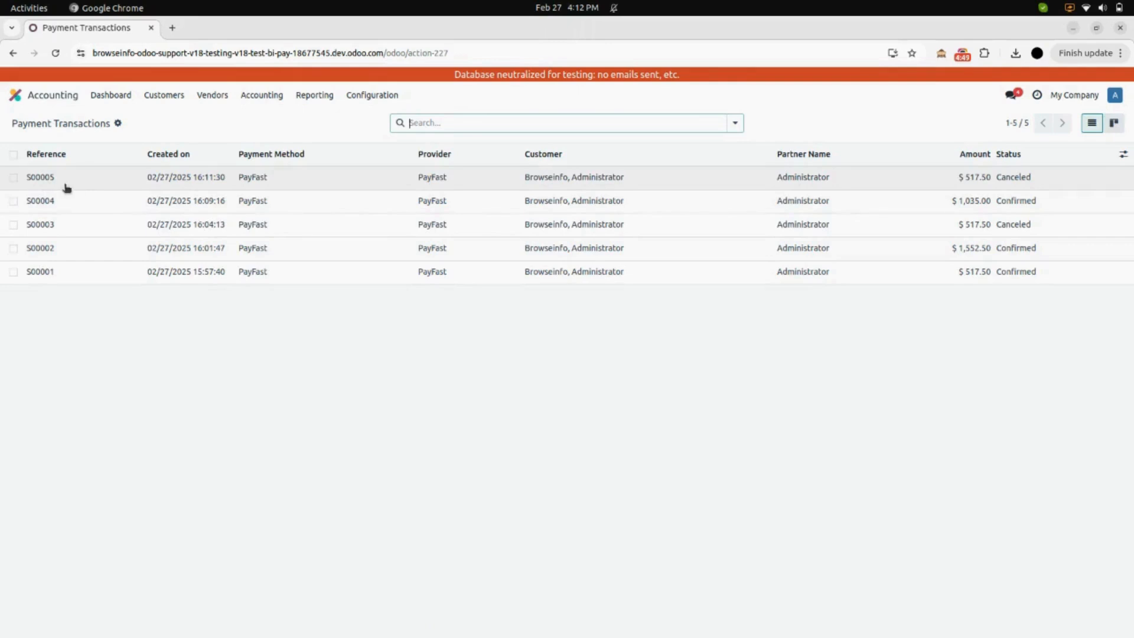
click(83, 187)
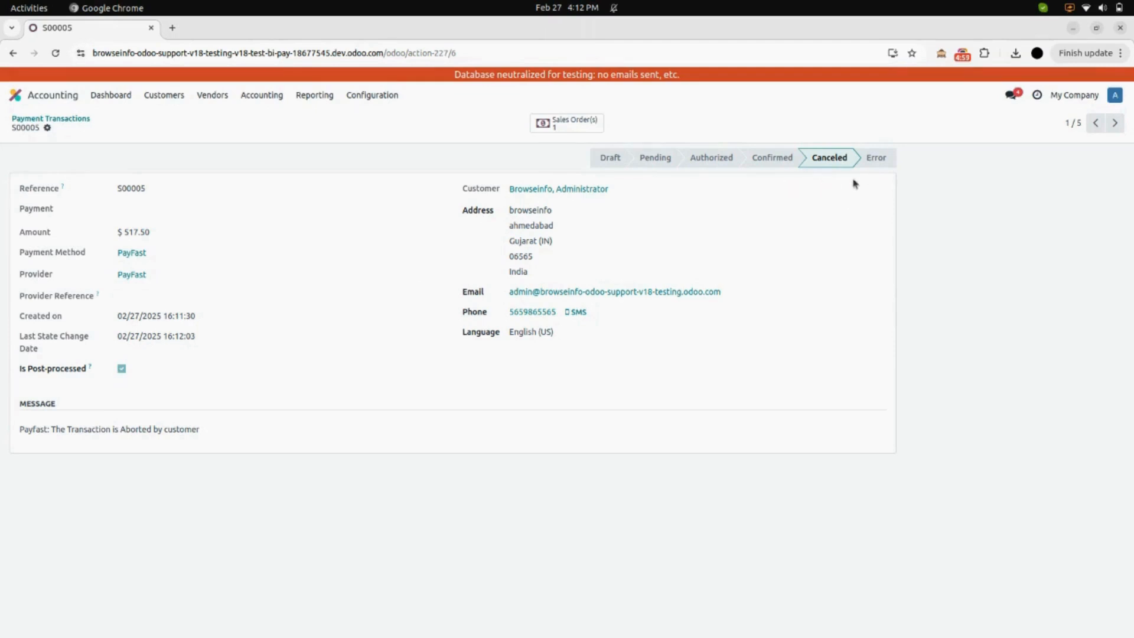
Step: Open the sales order linked to the canceled transaction, review its status and message log, and return to the apps overview
click(551, 126)
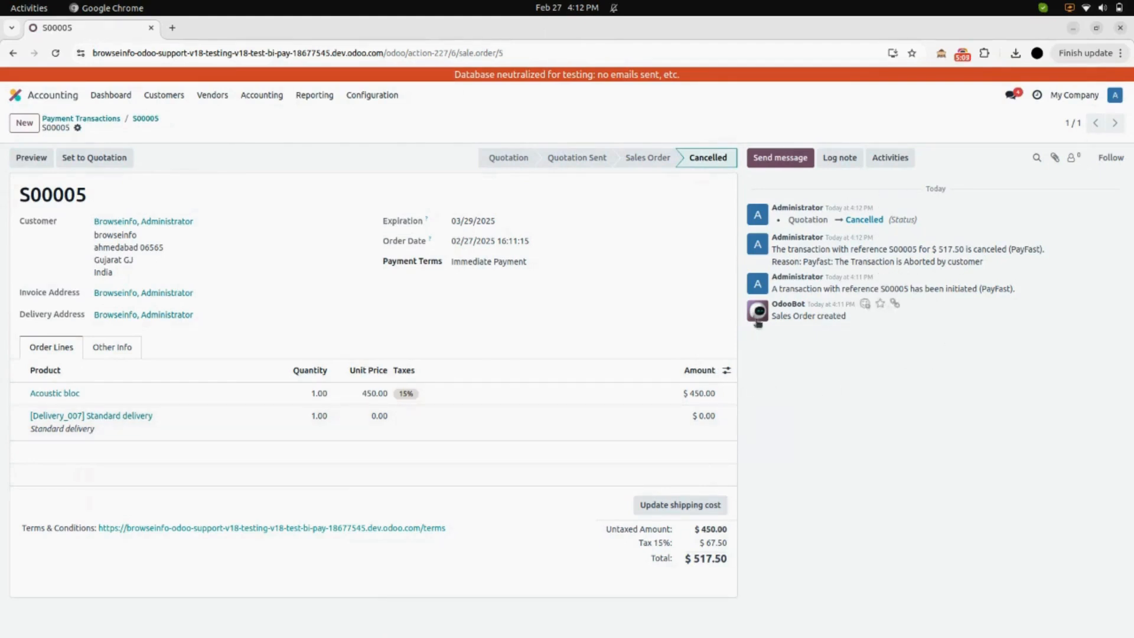
click(24, 95)
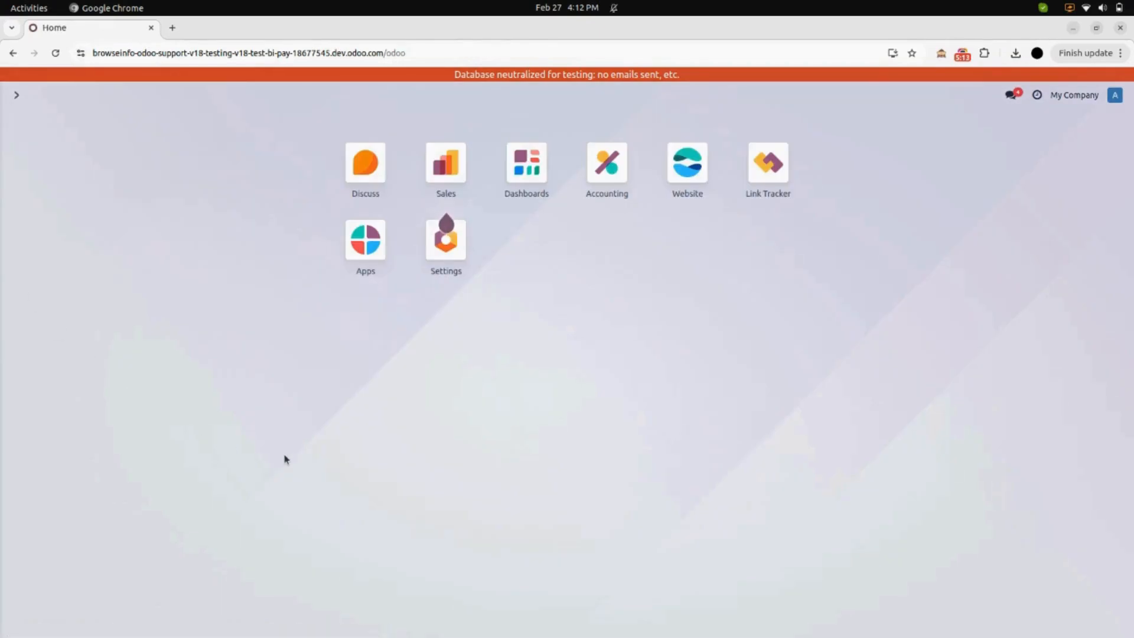